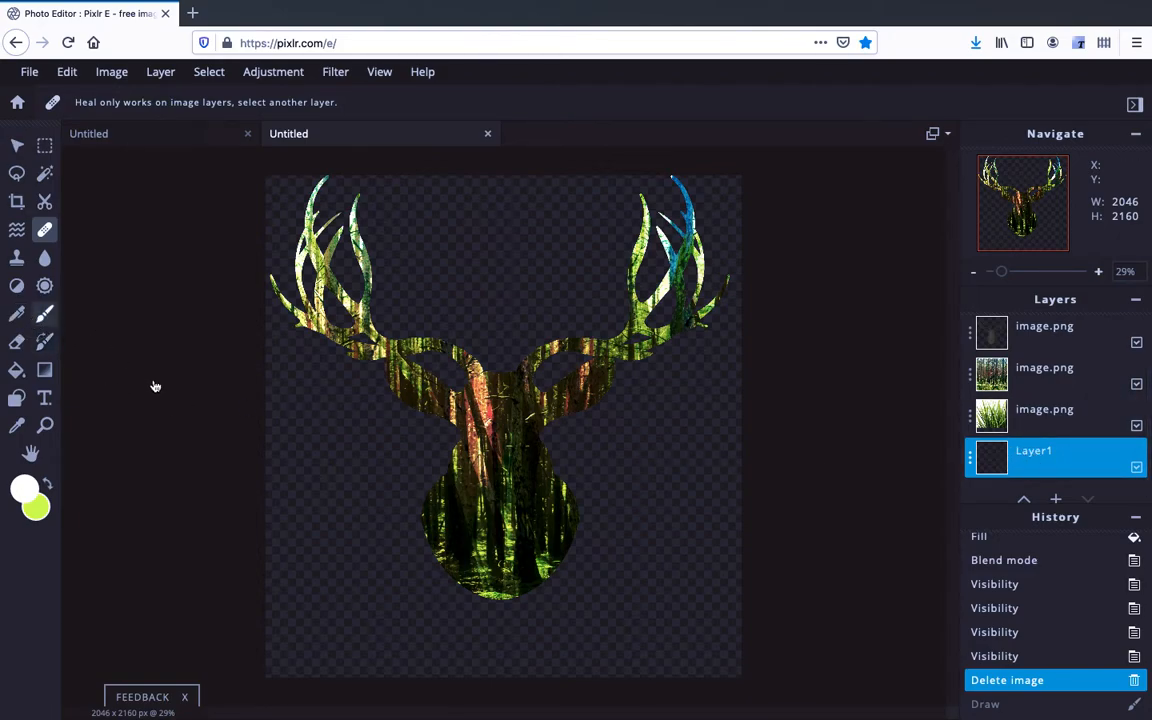
Paint the whole of Layer1 white using the 900 px brush at 100% opacity.
{"action": "key", "text": "b"}
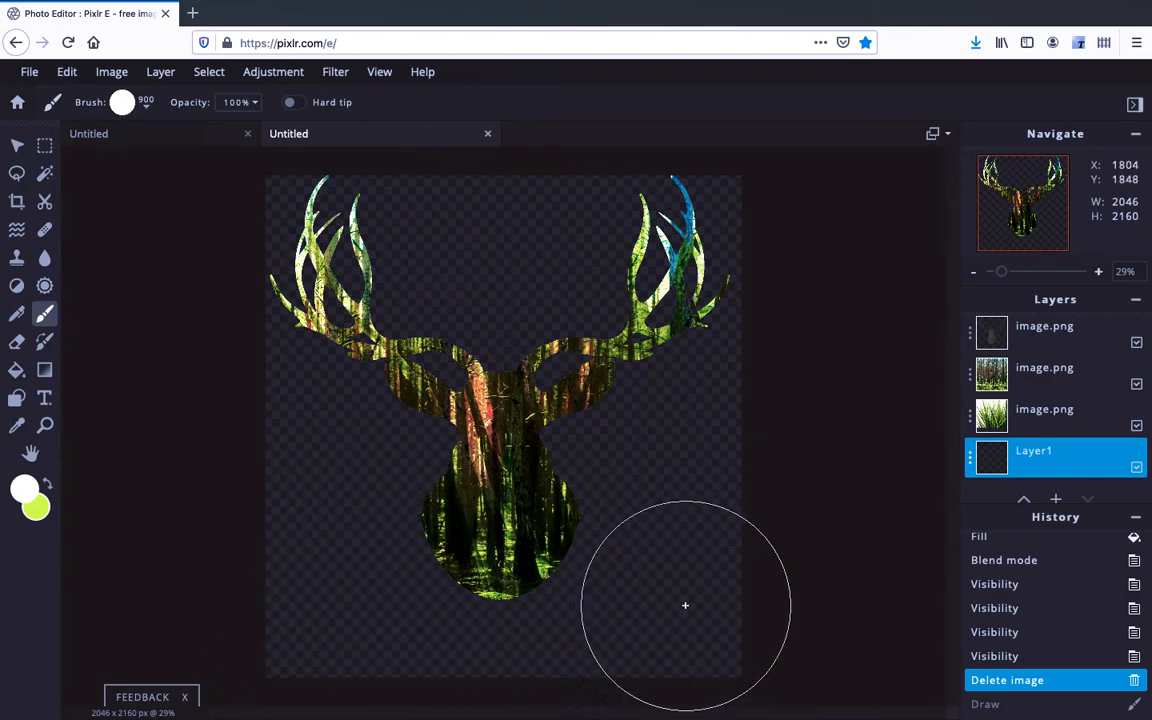
{"action": "left_click", "coordinate": [605, 483]}
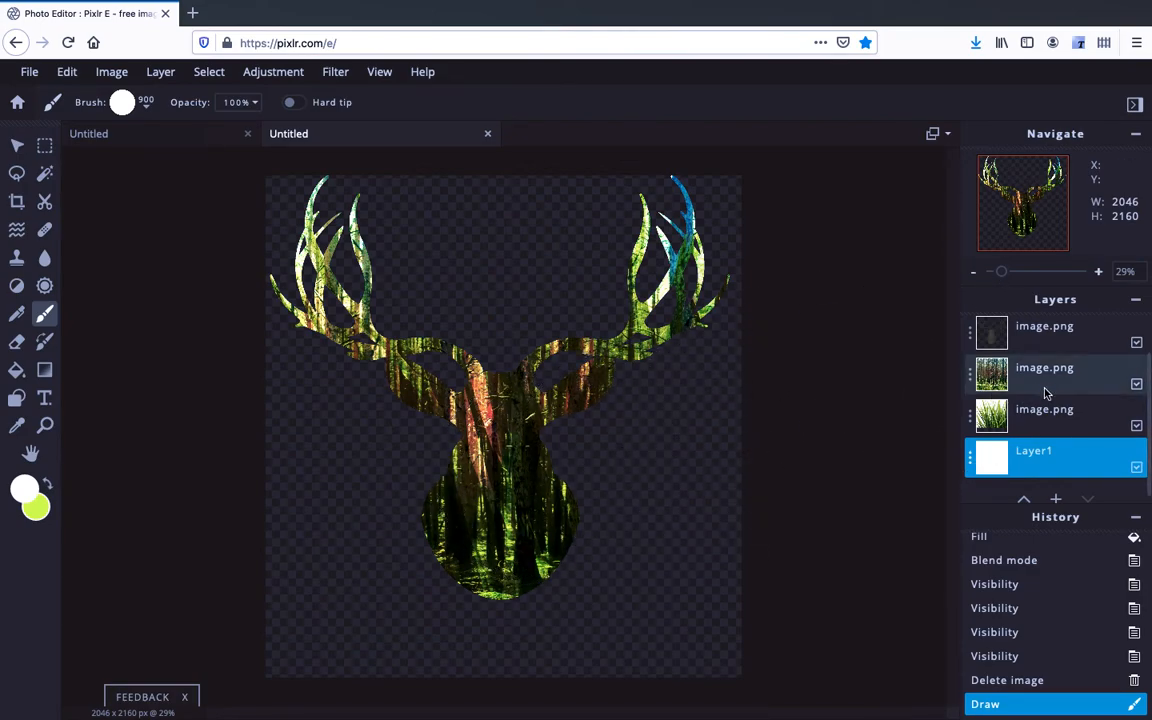
Check the blend mode in the settings of the image.png Copy layer and select that layer.
{"action": "scroll", "coordinate": [1045, 390], "scroll_direction": "up", "scroll_amount": 3}
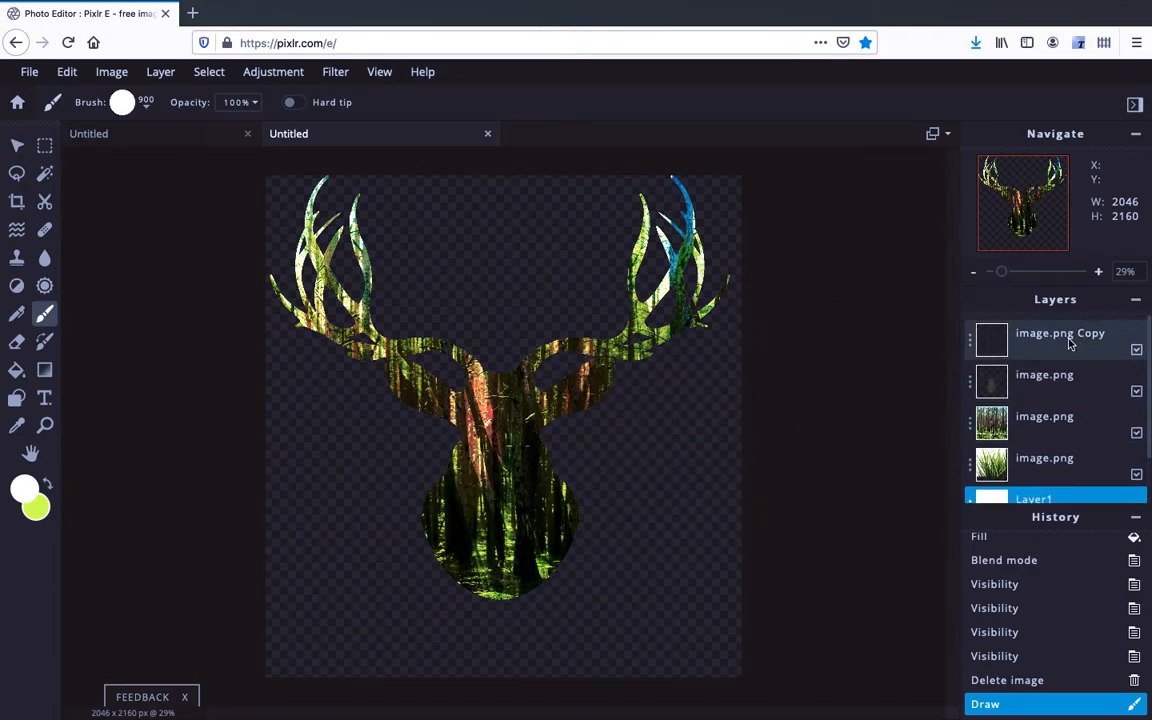
{"action": "left_click", "coordinate": [971, 345]}
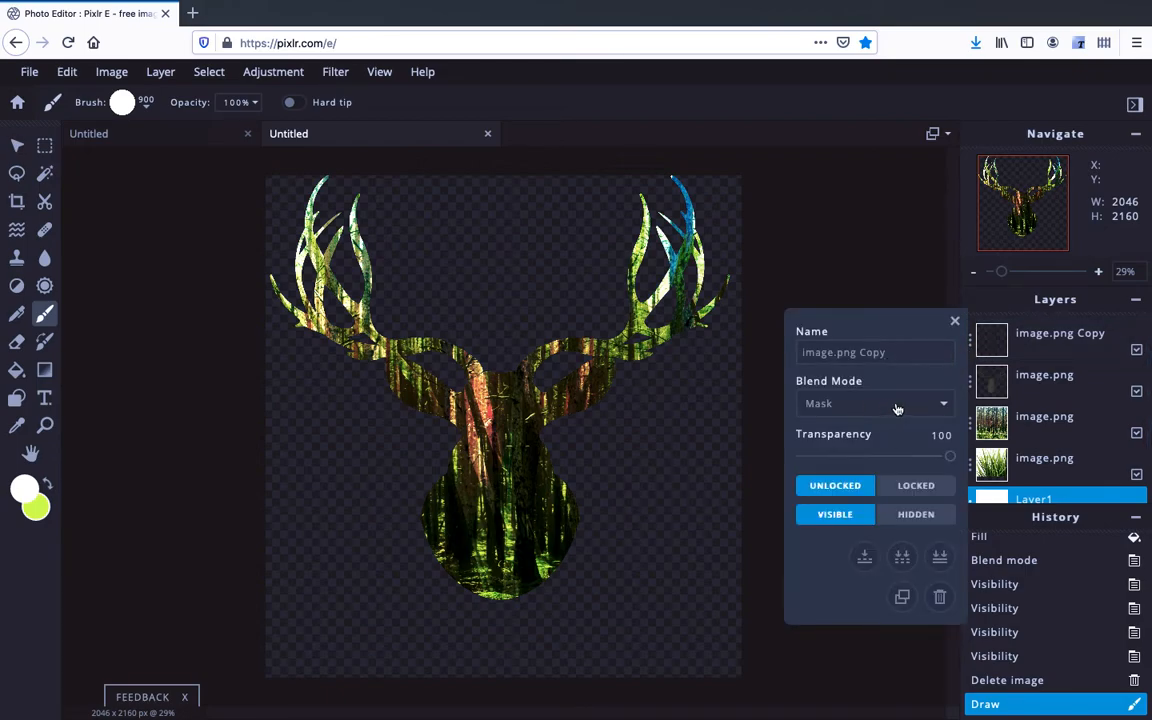
{"action": "left_click", "coordinate": [1030, 336]}
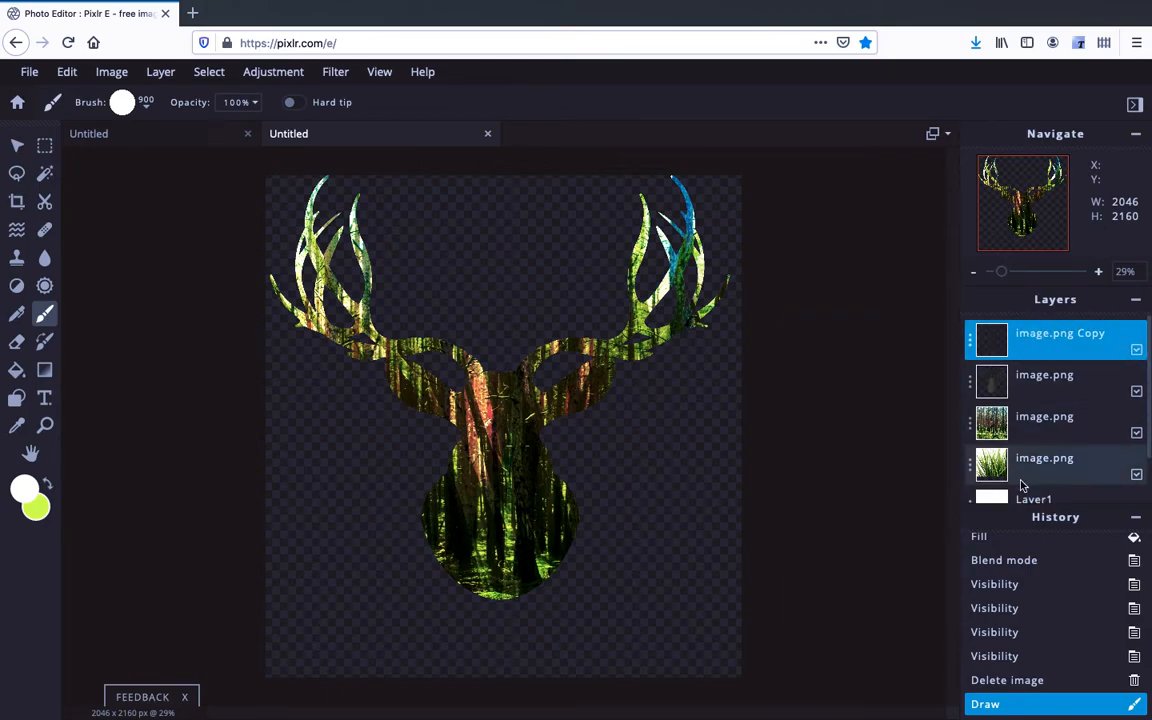
Move Layer1 to the top of the layer stack, above image.png Copy.
{"action": "scroll", "coordinate": [1020, 430], "scroll_direction": "down", "scroll_amount": 2}
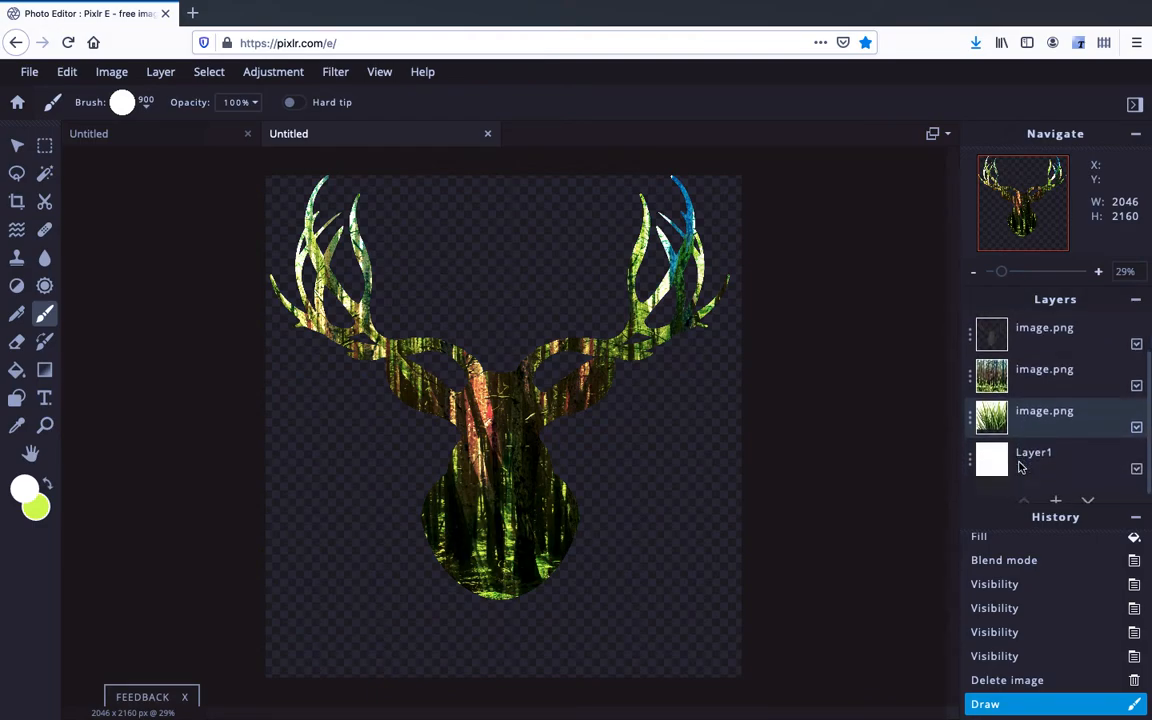
{"action": "scroll", "coordinate": [1013, 386], "scroll_direction": "up", "scroll_amount": 2}
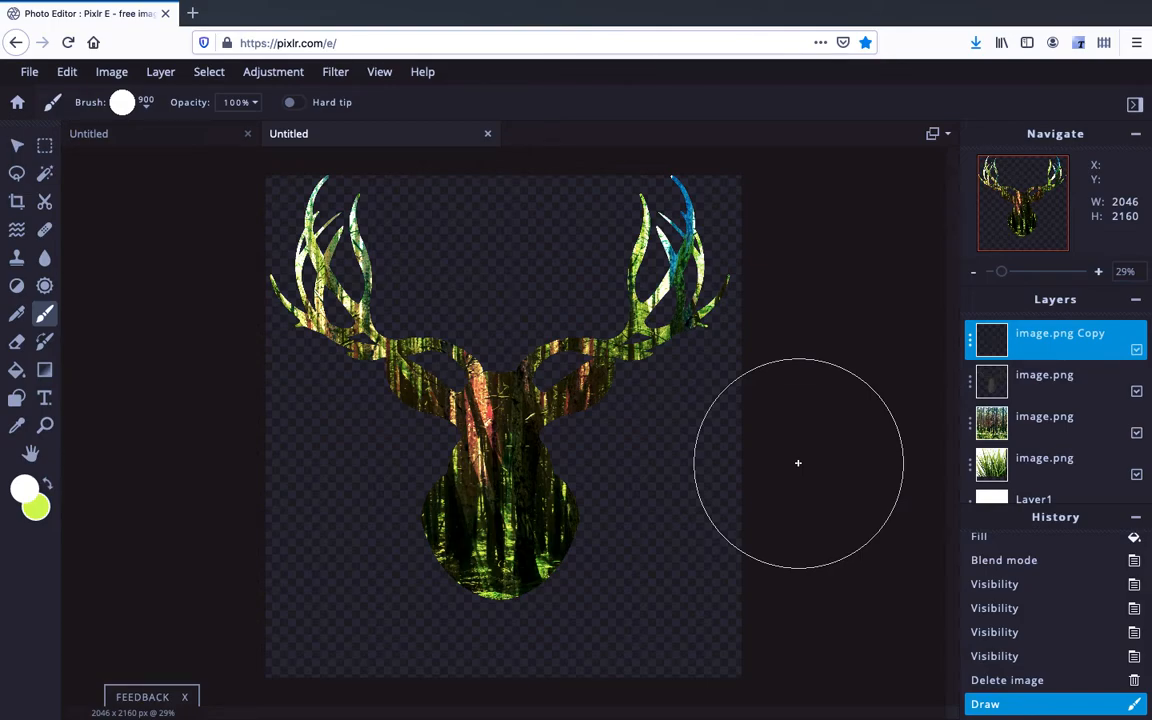
{"action": "scroll", "coordinate": [1048, 413], "scroll_direction": "down", "scroll_amount": 2}
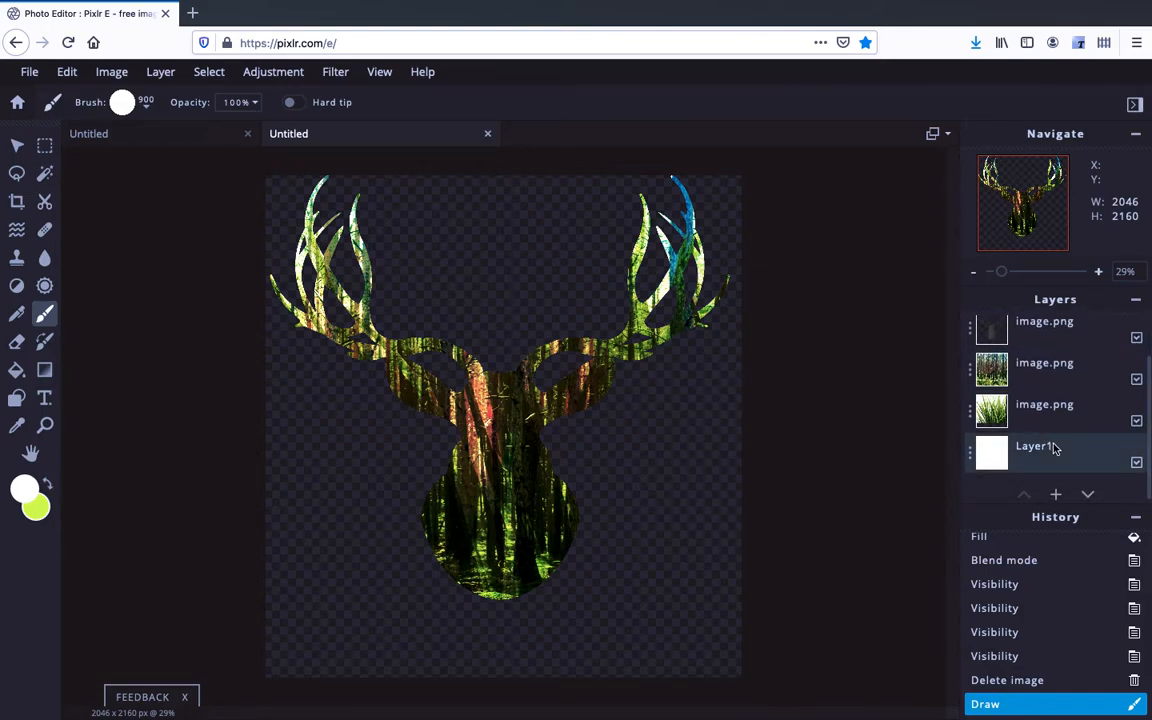
{"action": "left_click_drag", "start_coordinate": [1020, 453], "coordinate": [1018, 334]}
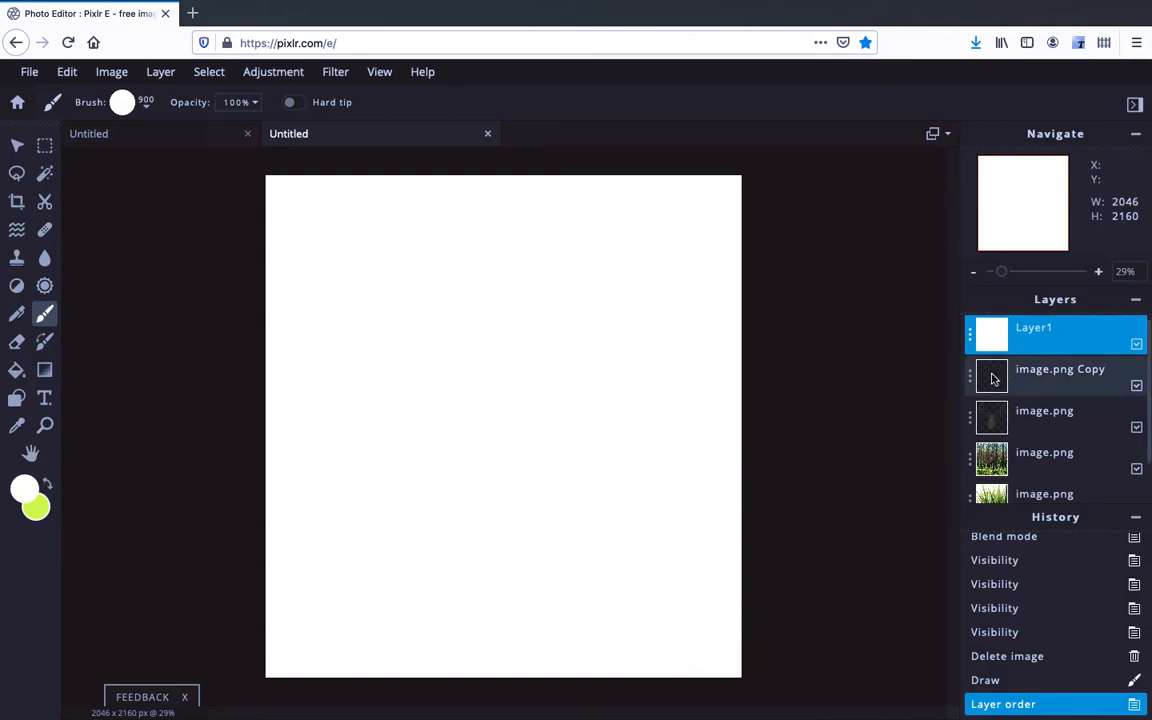
Hide Layer1, the forest layer and the grass layer so only the deer layers are shown.
{"action": "left_click", "coordinate": [1136, 343]}
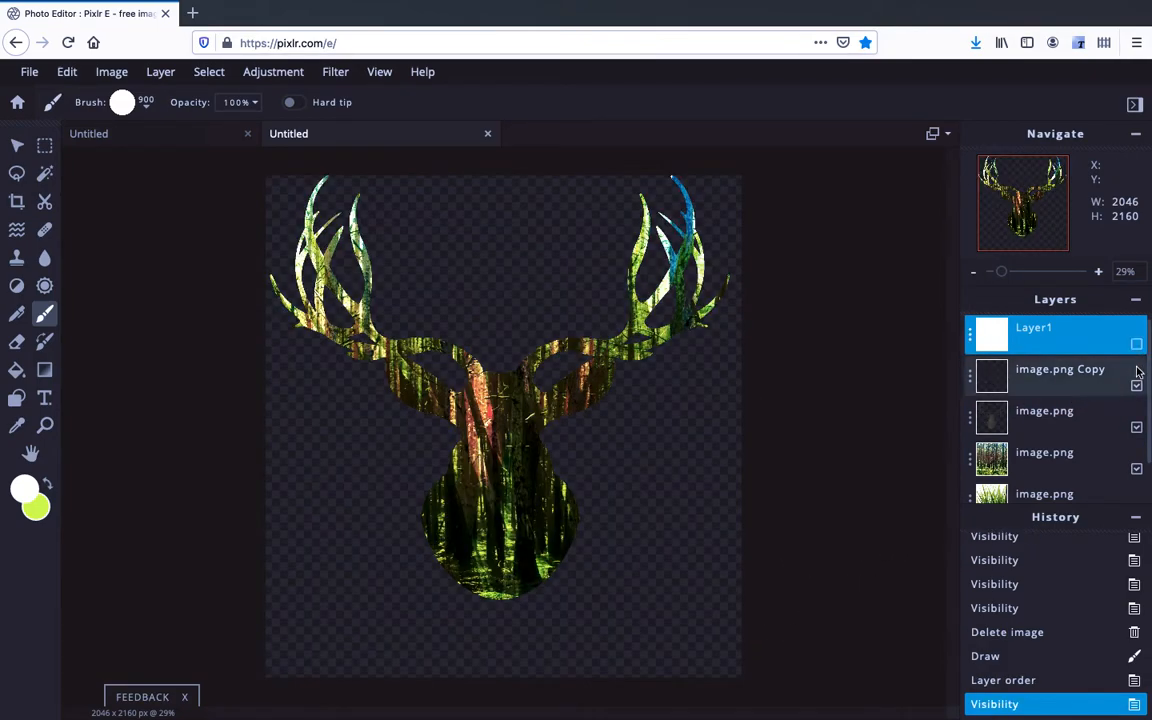
{"action": "left_click", "coordinate": [1136, 468]}
{"action": "scroll", "coordinate": [1108, 437], "scroll_direction": "down", "scroll_amount": 1}
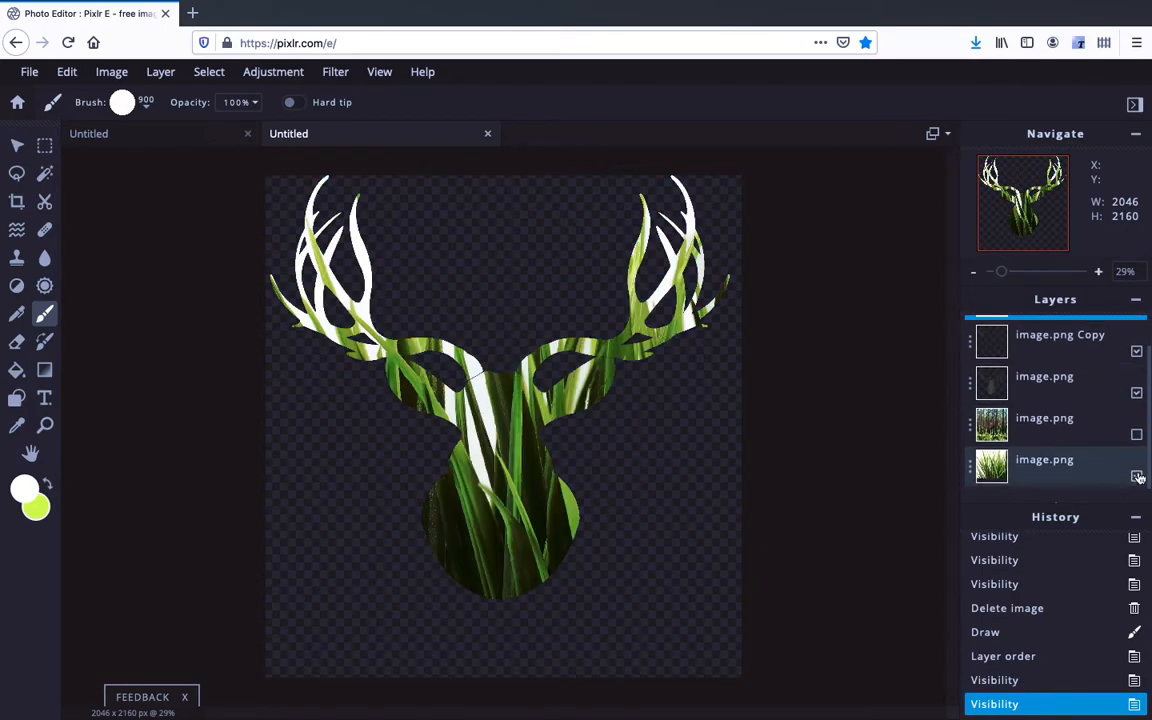
{"action": "left_click", "coordinate": [1136, 476]}
{"action": "scroll", "coordinate": [1066, 424], "scroll_direction": "up", "scroll_amount": 1}
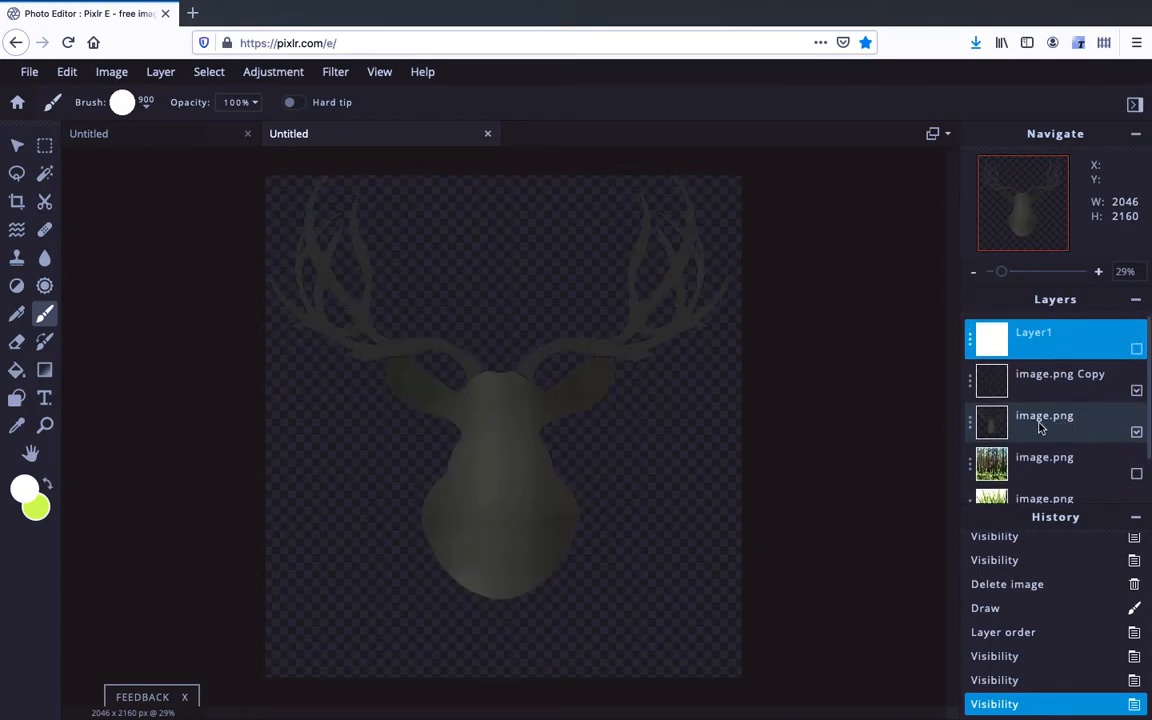
Examine the image.png Copy layer's blend mode and review the order of the layers beneath it.
{"action": "left_click", "coordinate": [969, 381]}
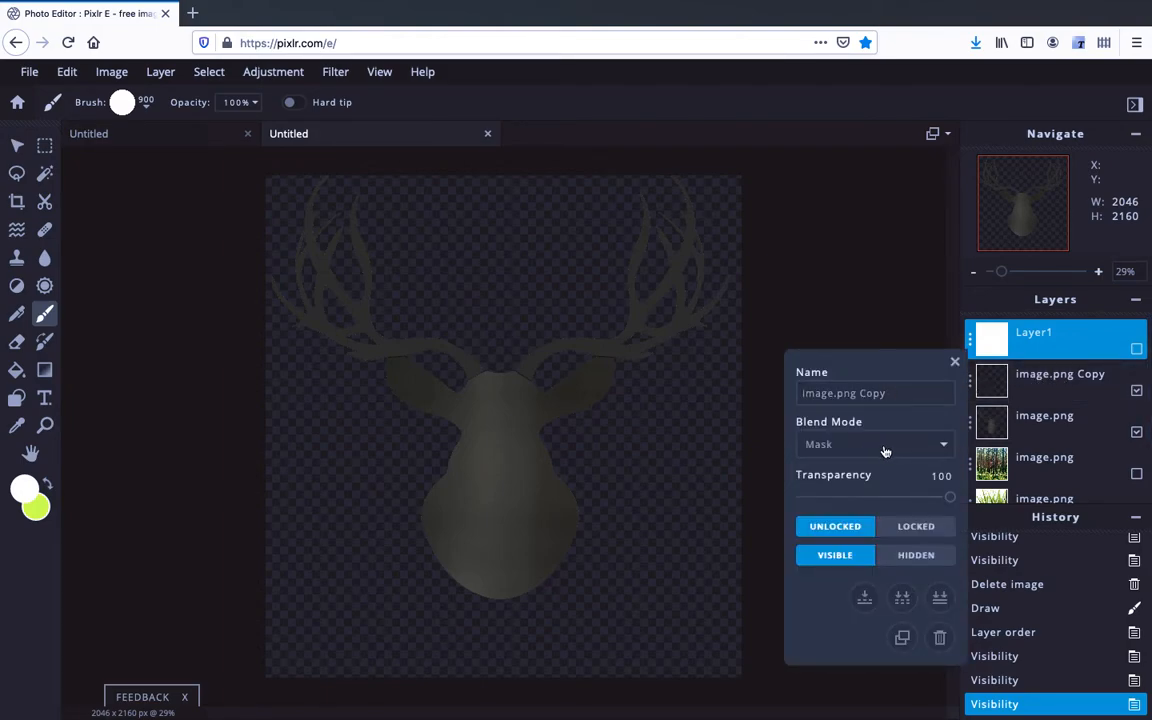
{"action": "left_click", "coordinate": [954, 361]}
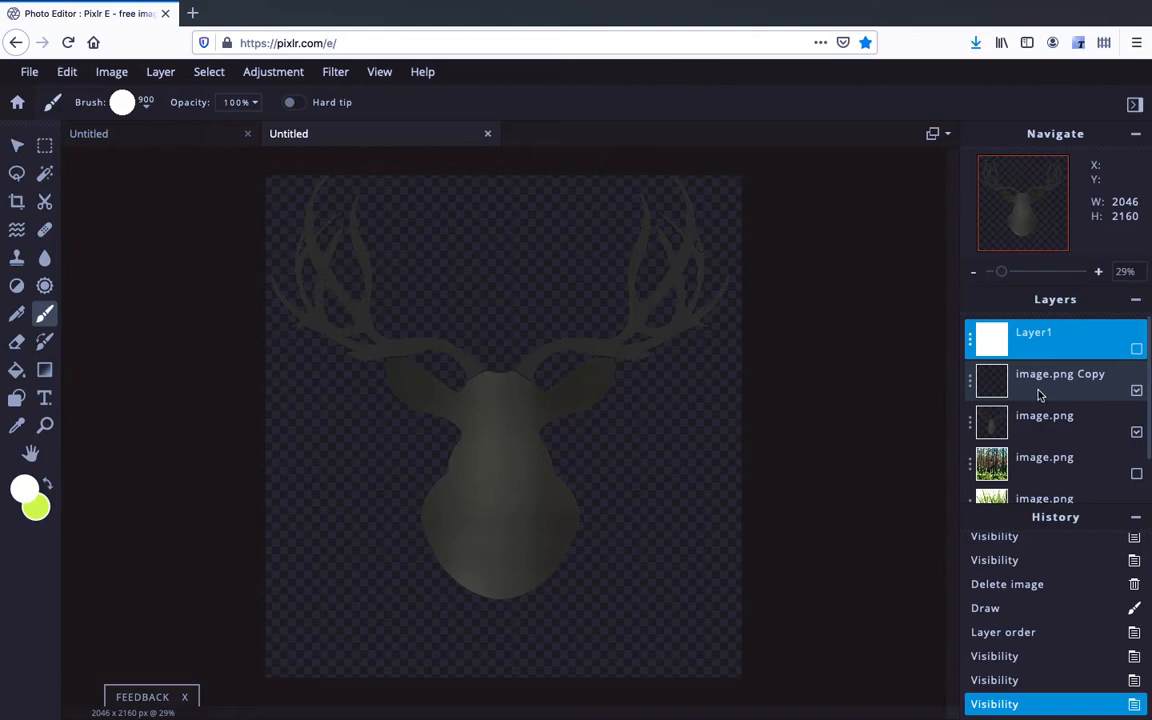
{"action": "scroll", "coordinate": [1030, 400], "scroll_direction": "down", "scroll_amount": 2}
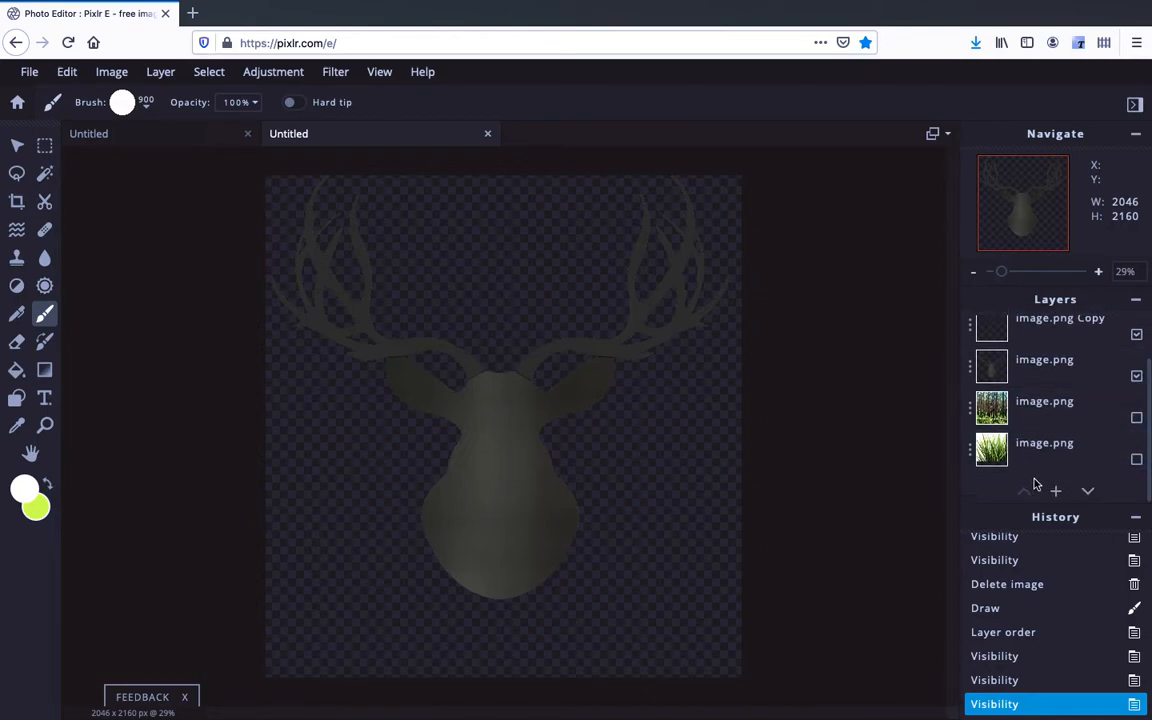
{"action": "scroll", "coordinate": [1056, 443], "scroll_direction": "up", "scroll_amount": 1}
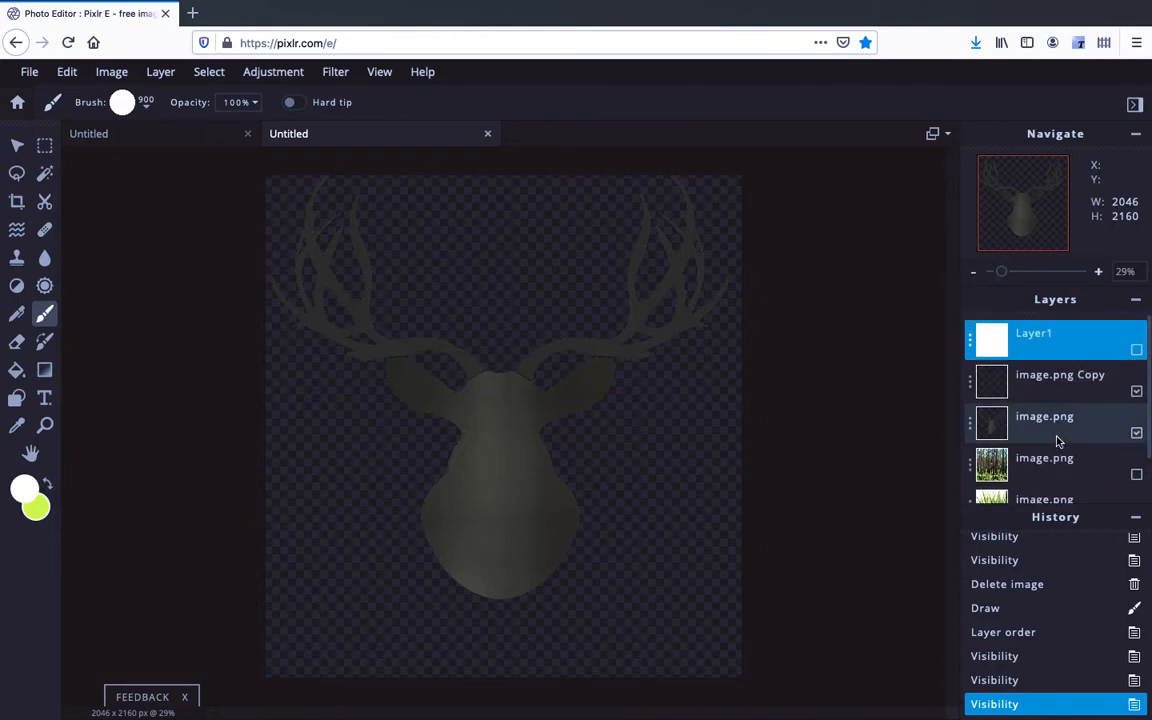
{"action": "scroll", "coordinate": [1090, 456], "scroll_direction": "down", "scroll_amount": 1}
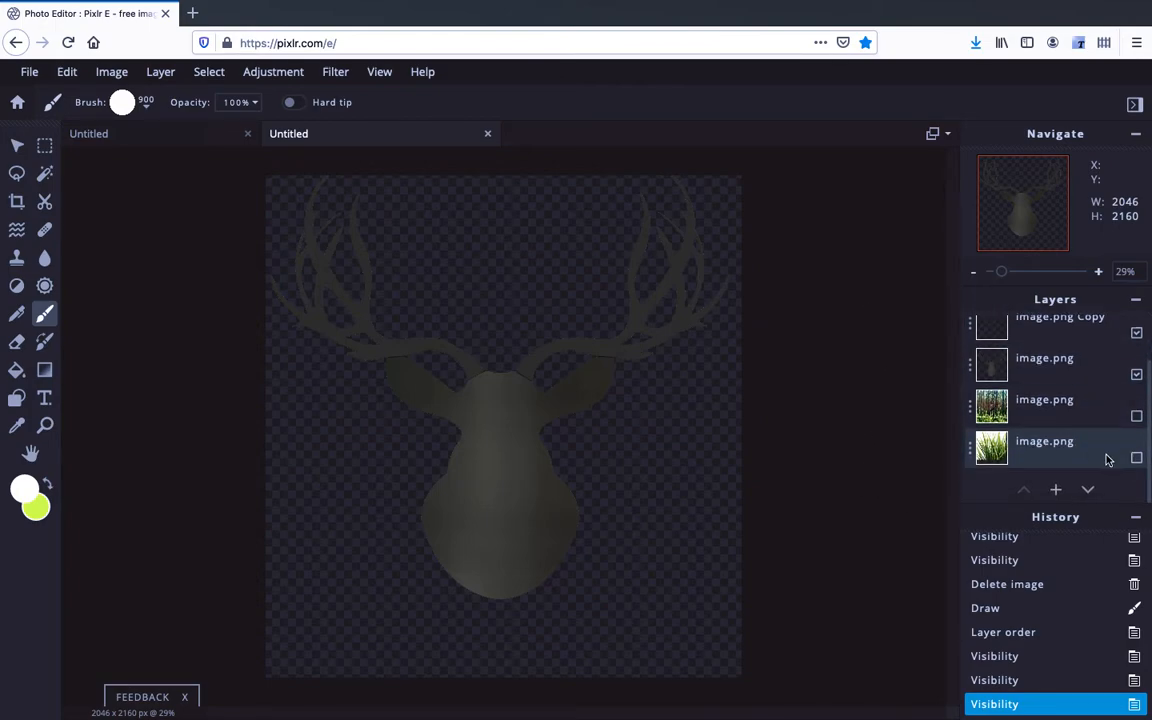
Show the grass layer, the forest layer and Layer1 again.
{"action": "left_click", "coordinate": [1137, 459]}
{"action": "left_click", "coordinate": [1136, 416]}
{"action": "scroll", "coordinate": [1054, 432], "scroll_direction": "up", "scroll_amount": 1}
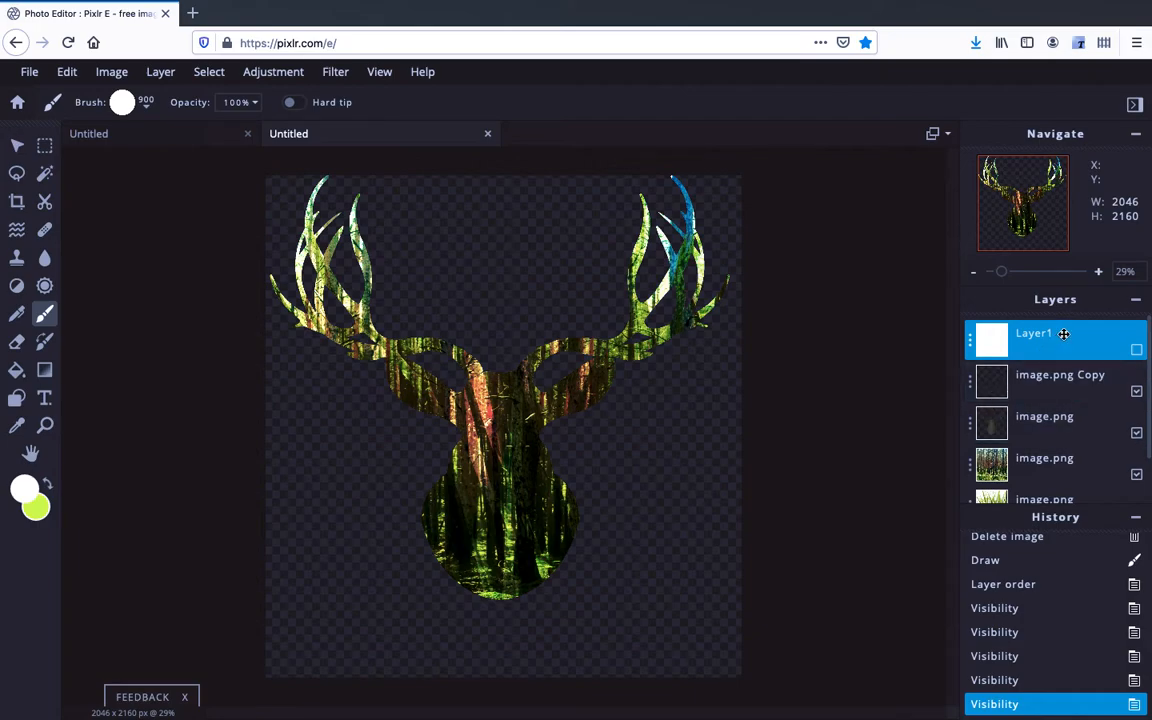
{"action": "left_click", "coordinate": [1136, 351]}
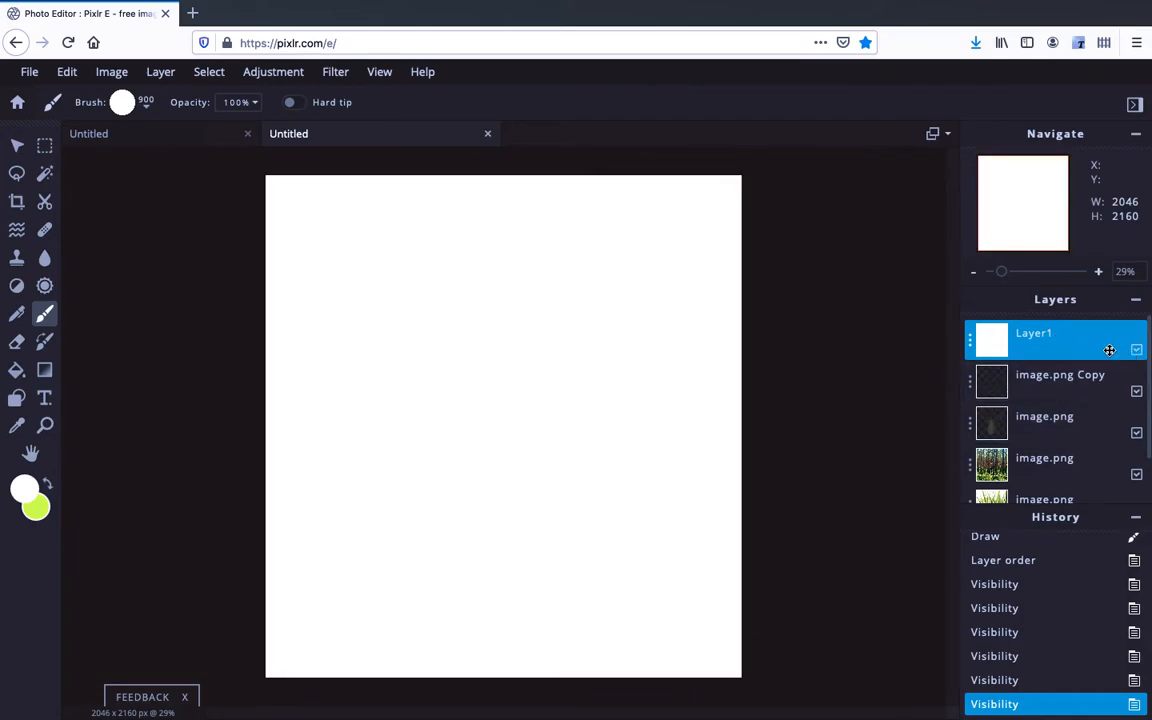
Set Layer1's blend mode to Multiply.
{"action": "left_click", "coordinate": [972, 345]}
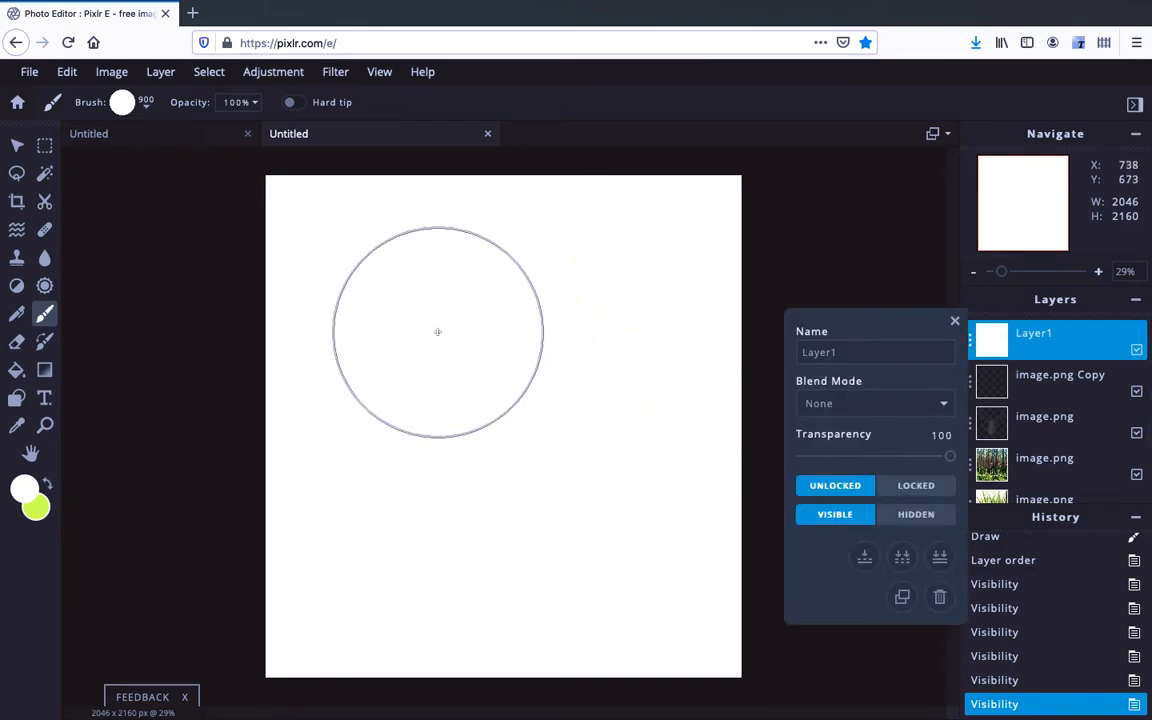
{"action": "left_click", "coordinate": [944, 404]}
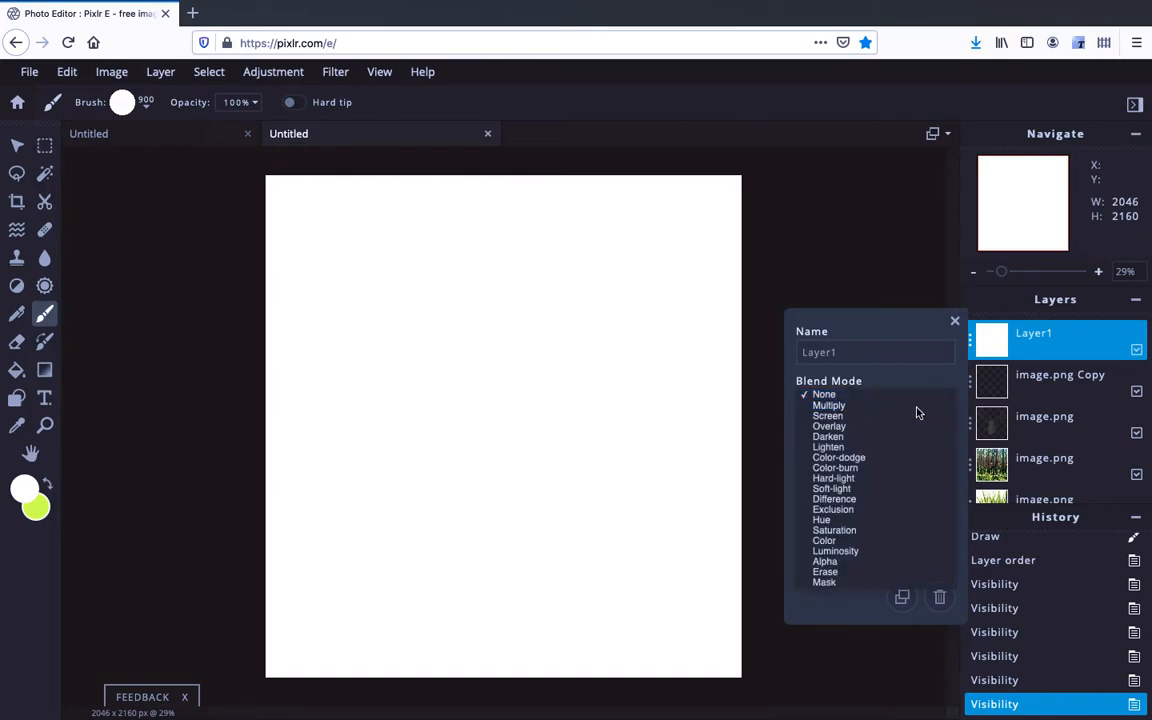
{"action": "left_click", "coordinate": [918, 406]}
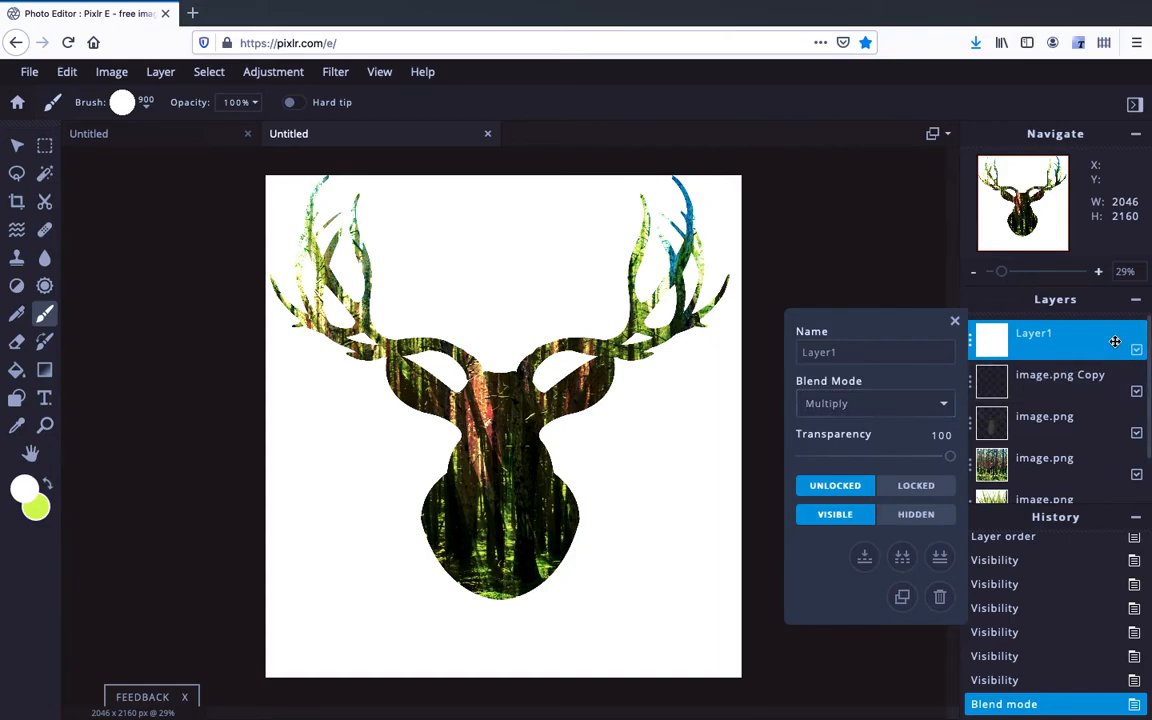
{"action": "left_click", "coordinate": [955, 321]}
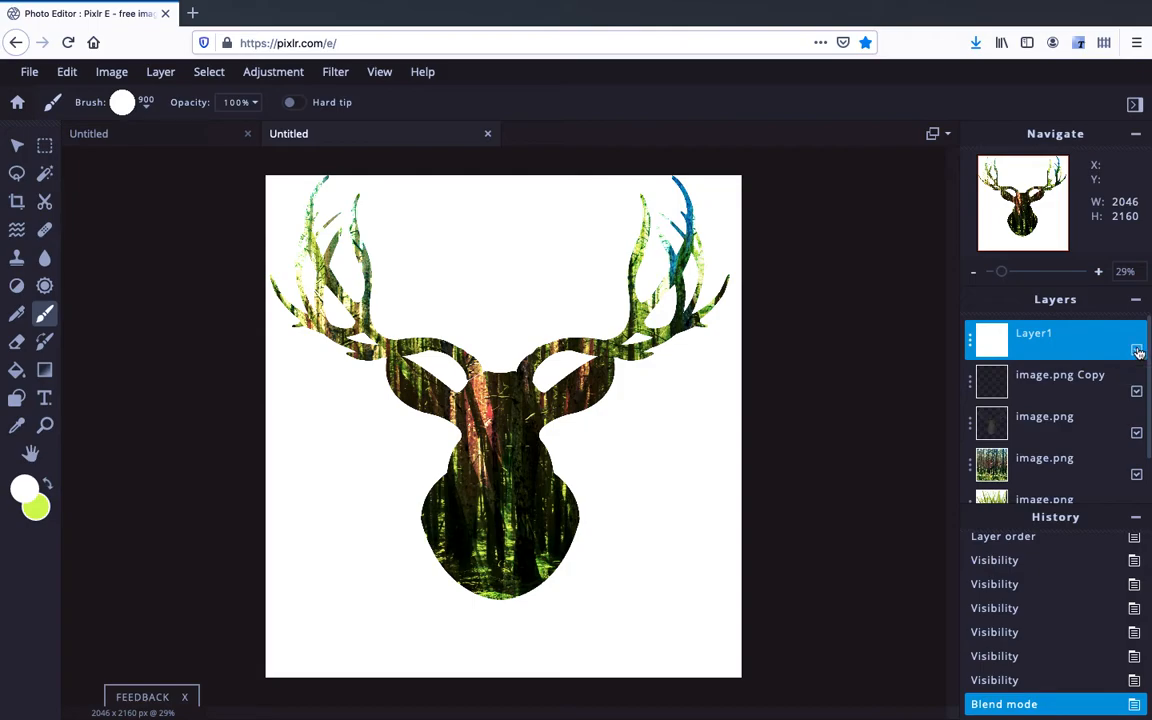
Compare the artwork with and without Layer1 and review the layer's blend mode options.
{"action": "left_click", "coordinate": [1137, 350]}
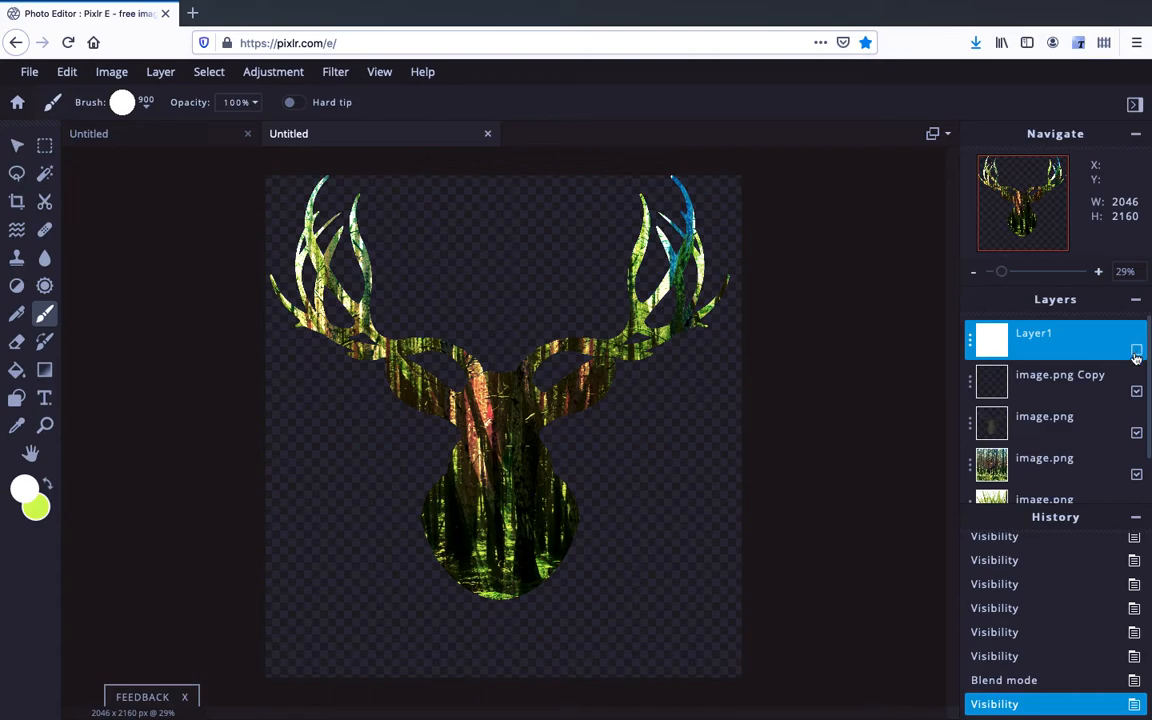
{"action": "left_click", "coordinate": [1137, 351]}
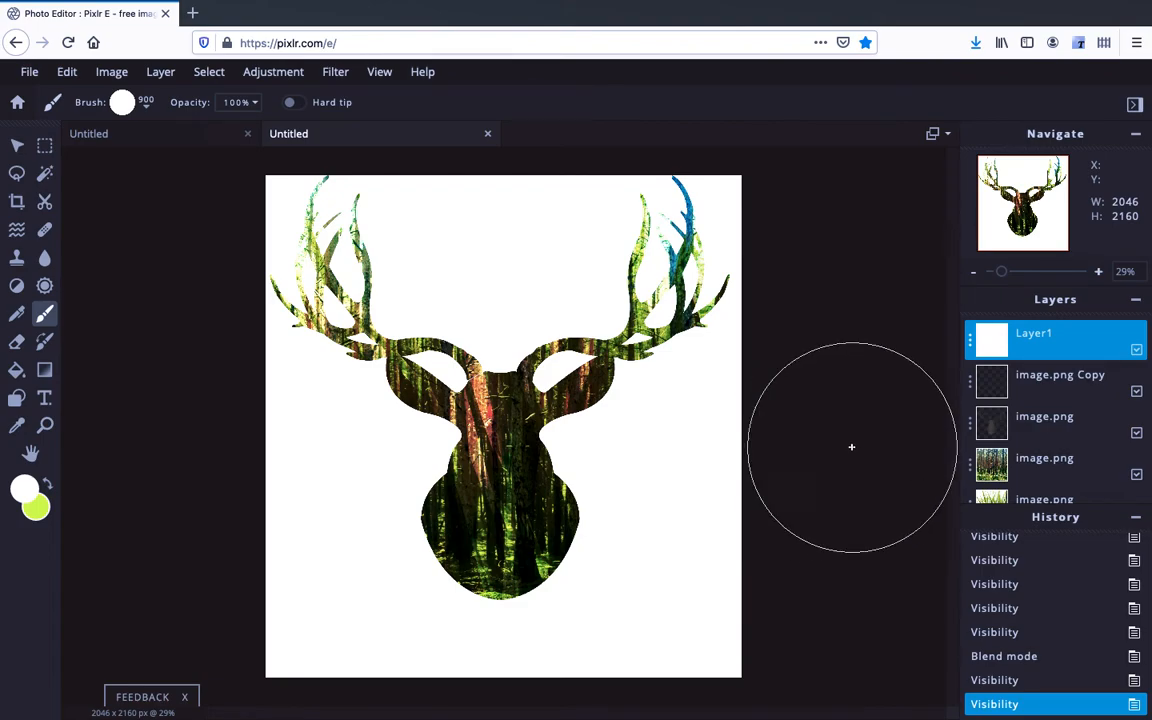
{"action": "left_click", "coordinate": [971, 342]}
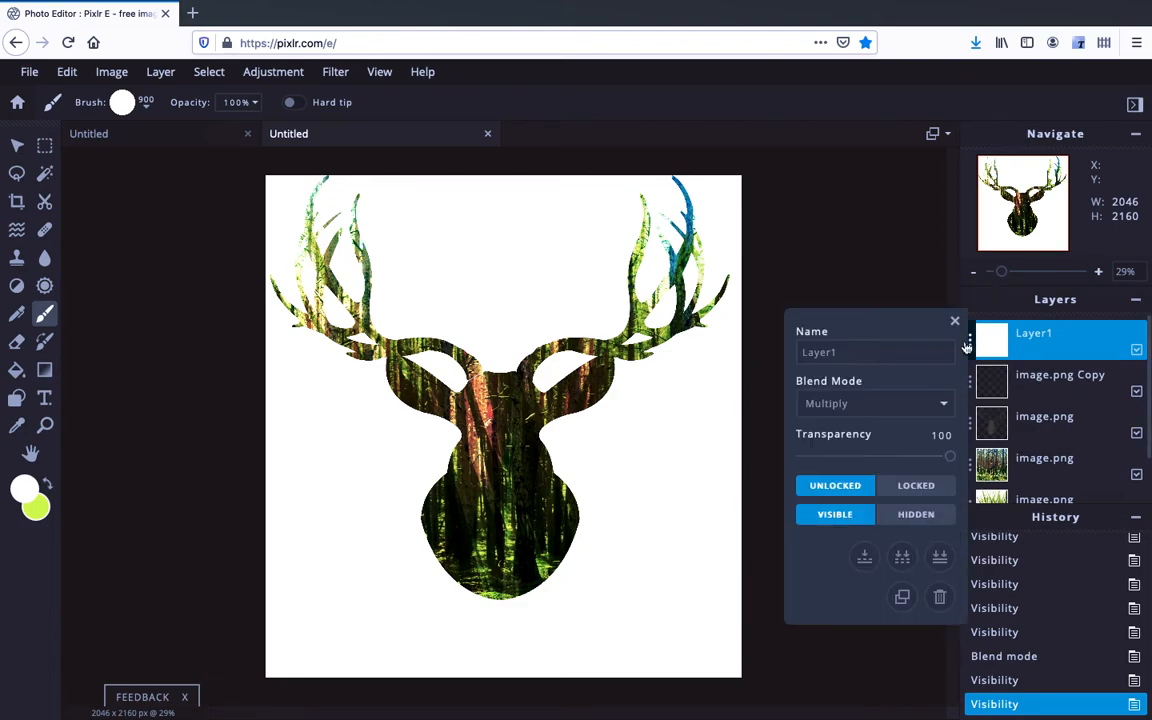
{"action": "left_click", "coordinate": [945, 405]}
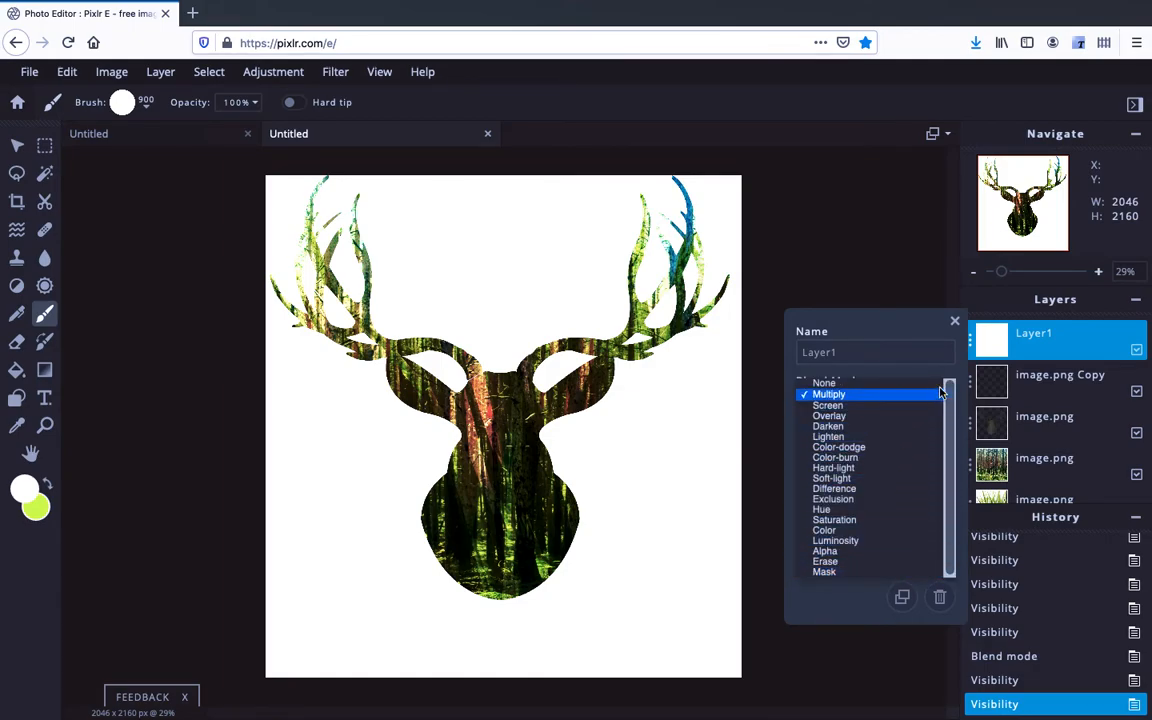
{"action": "left_click", "coordinate": [955, 321]}
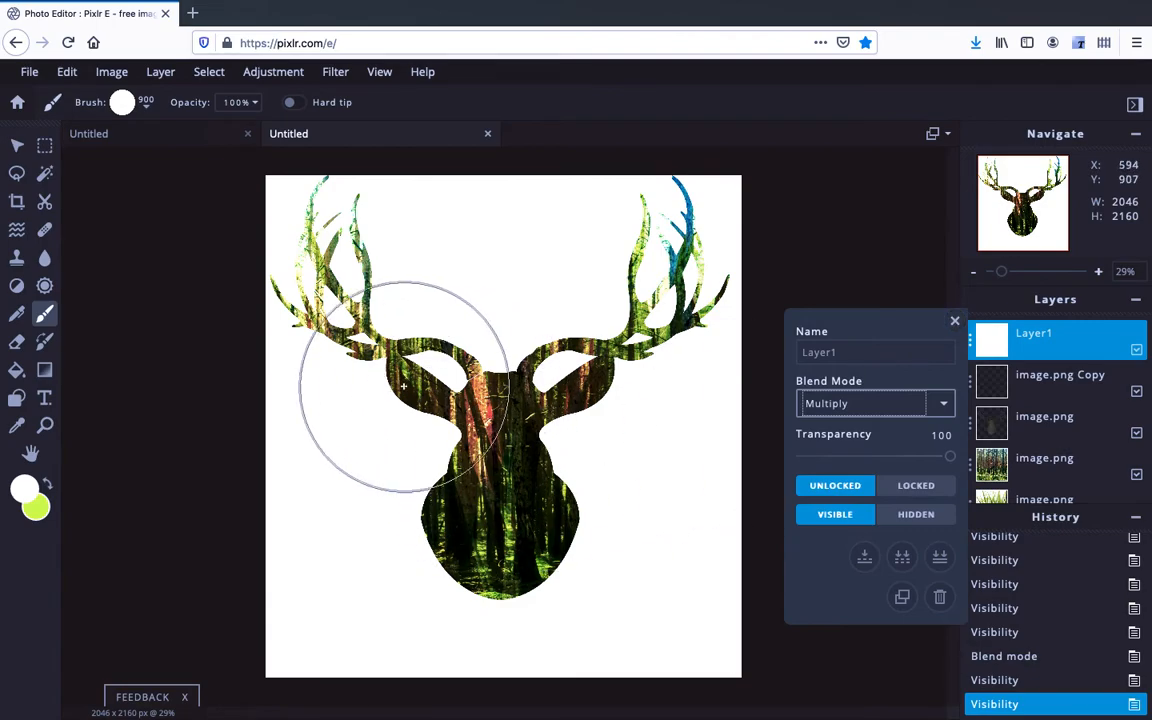
{"action": "left_click", "coordinate": [957, 321]}
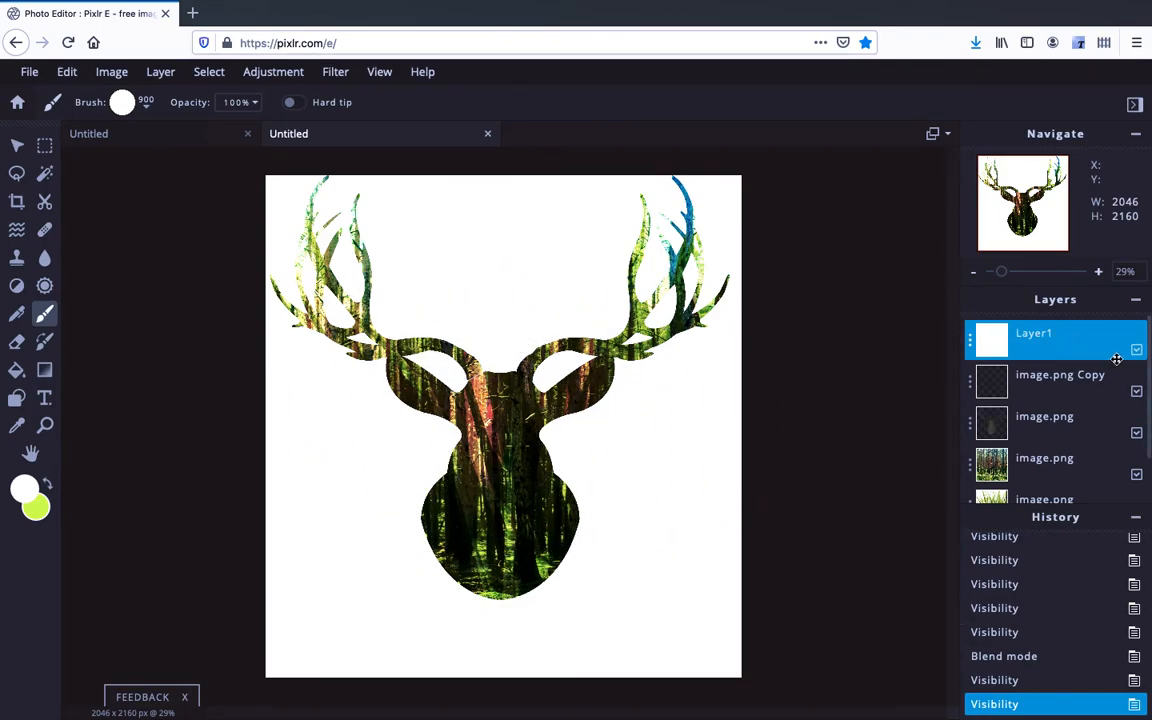